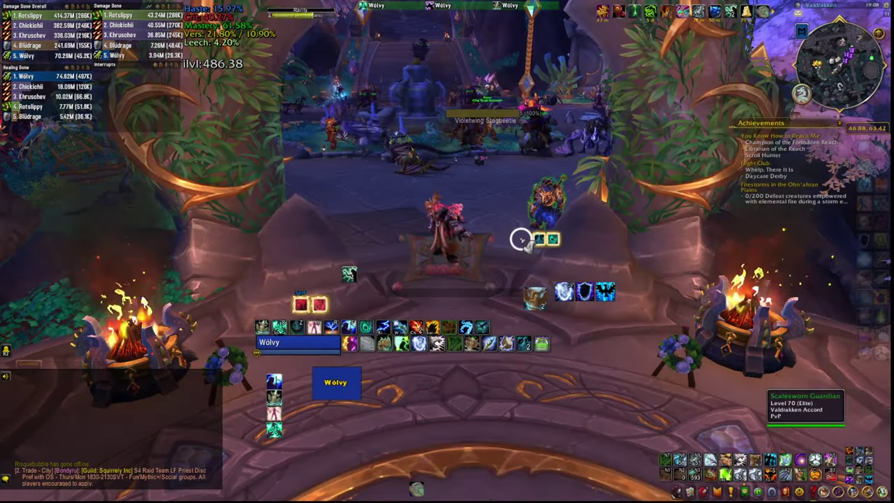
Enter the /mrt command in the chat line while standing in Valdrakken.
type("/mrt")
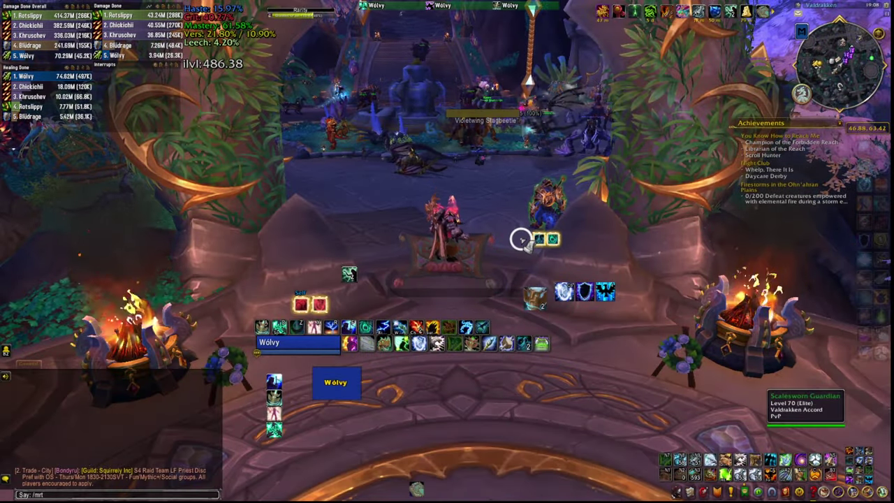
Send /mrt to open Method Raid Tools and pop its floating cube.
key("Return")
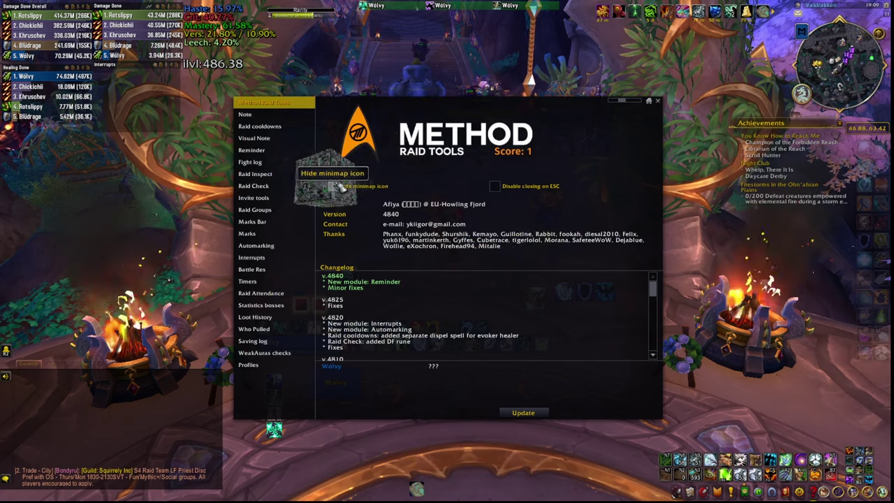
left_click(327, 178)
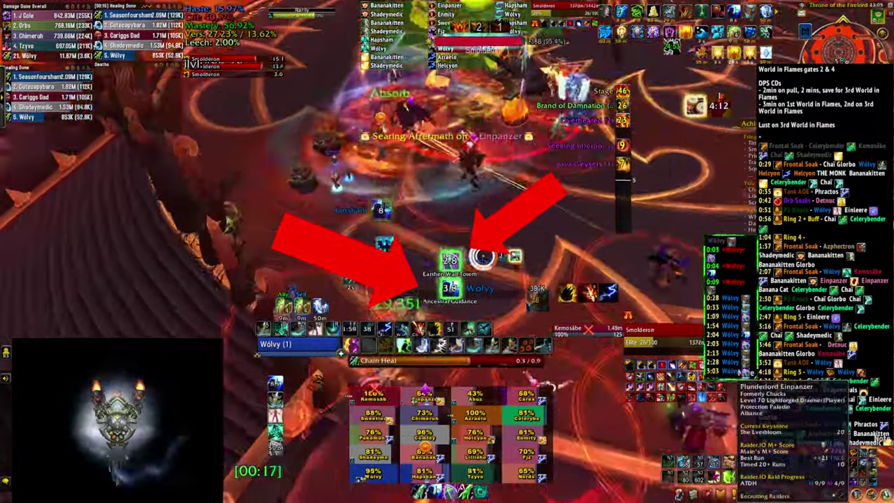
Heal raid members with Chain Heal and drop a Cloudburst Totem during the Smolderon fight.
left_click(498, 403)
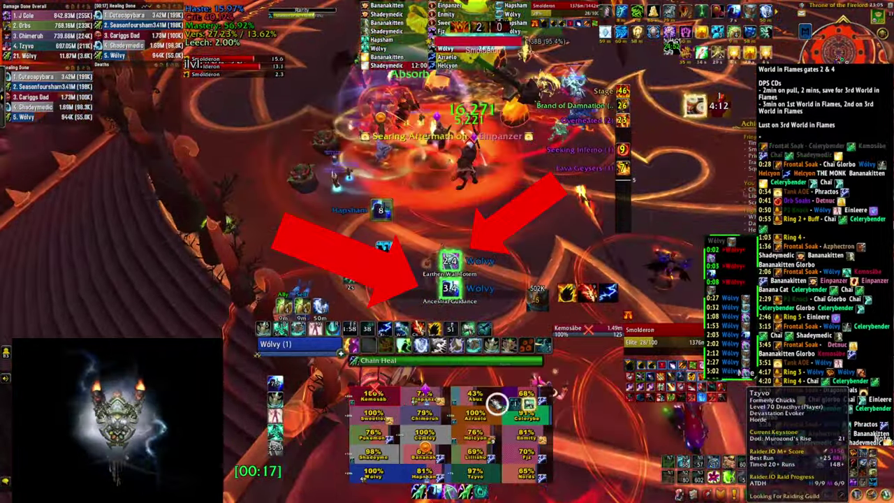
key("2")
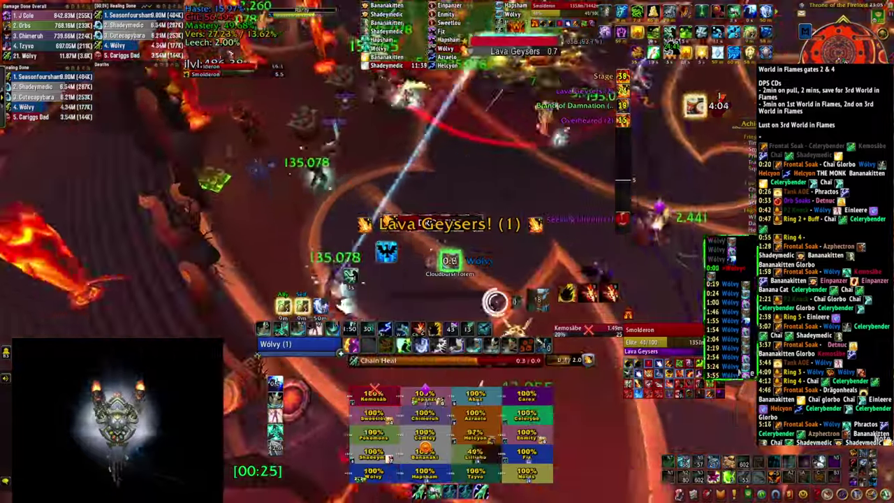
left_click(426, 467)
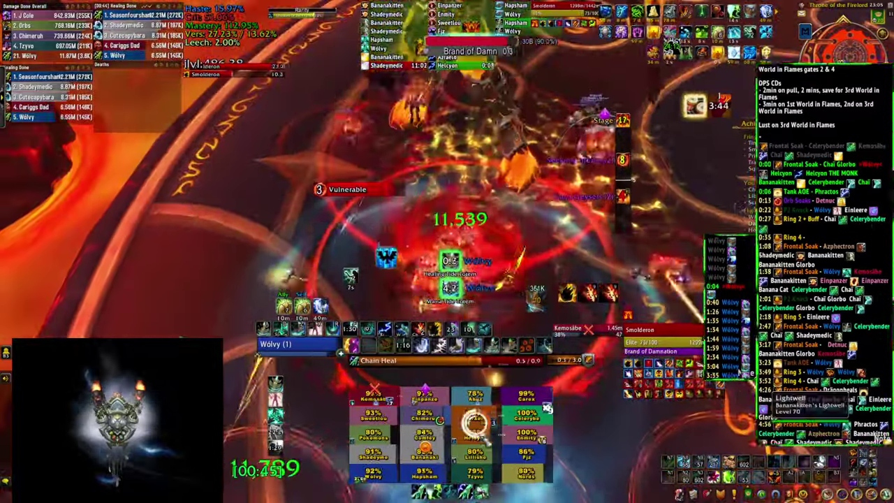
left_click(491, 401)
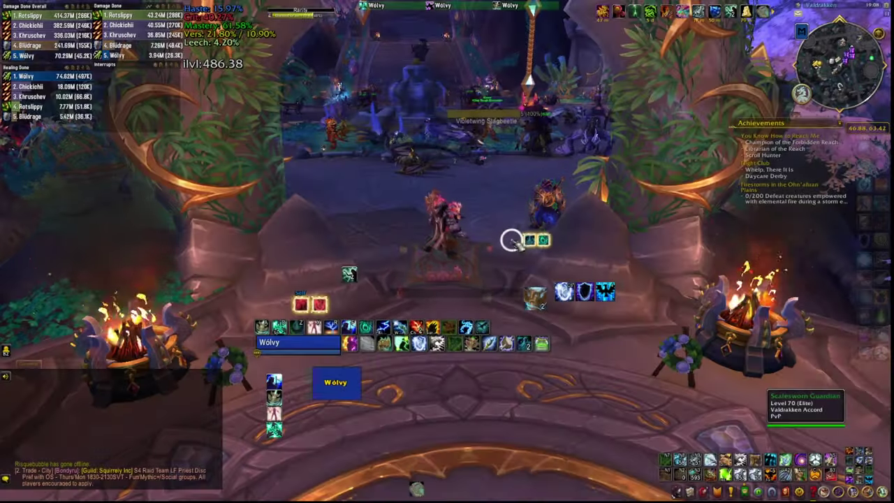
Reopen Method Raid Tools with /mrt, pop the cube, and go to the Note module.
type("/mrt")
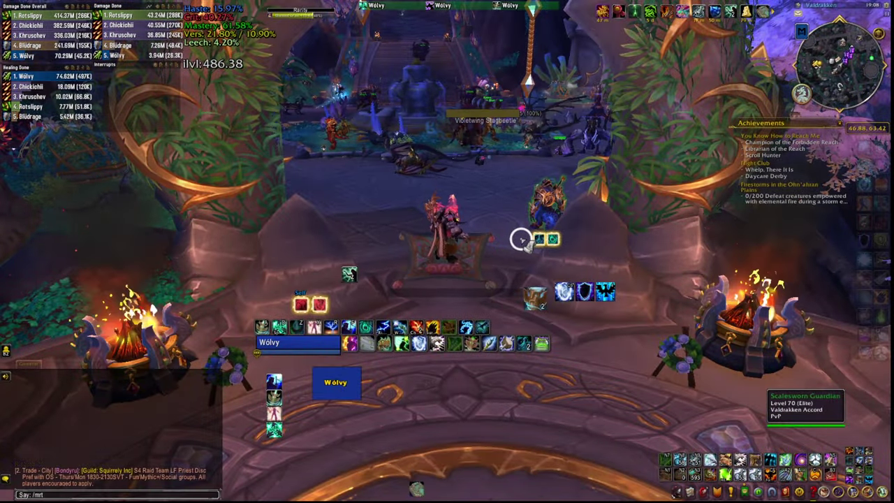
key("Return")
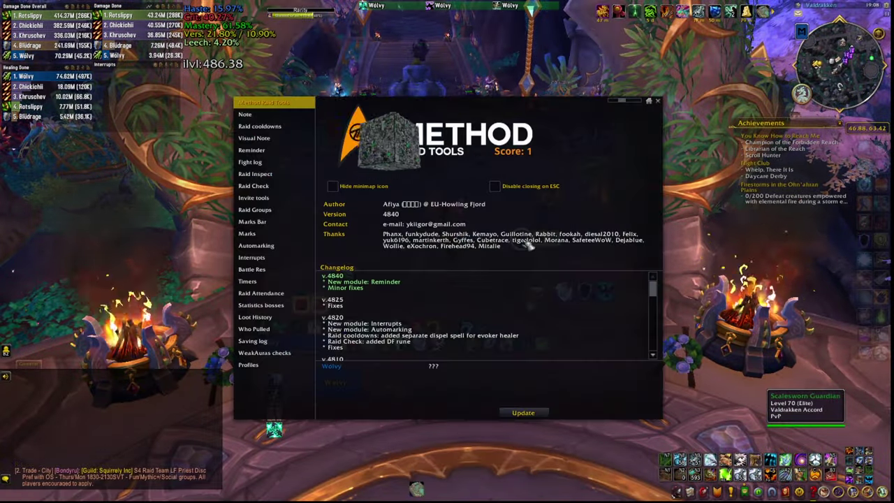
left_click(346, 164)
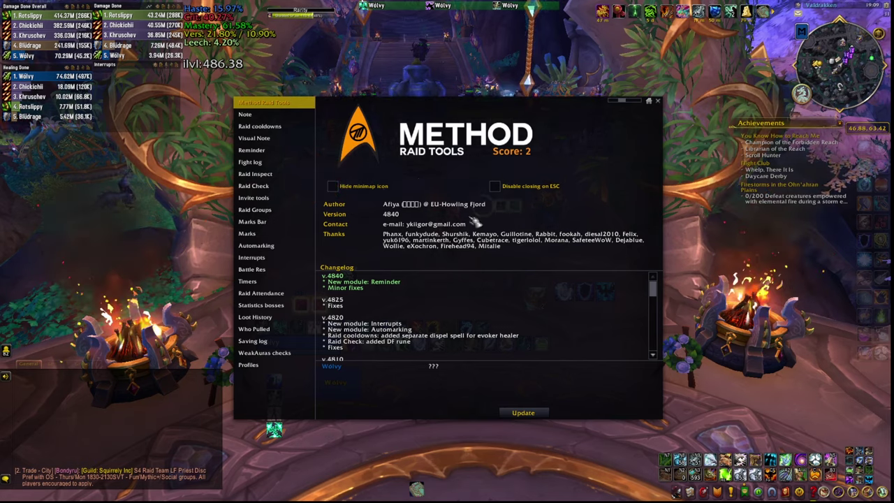
left_click(278, 115)
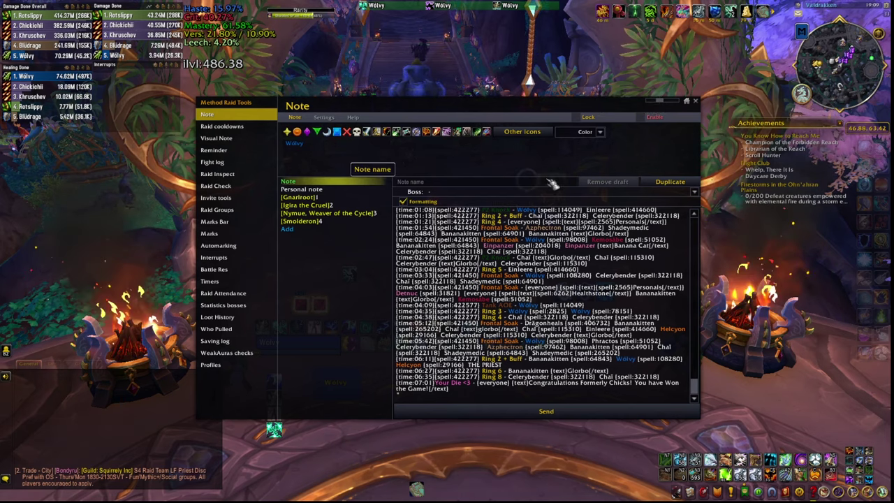
Enable the on-screen note, view the personal timeline, then send the shared note to the raid.
left_click(649, 118)
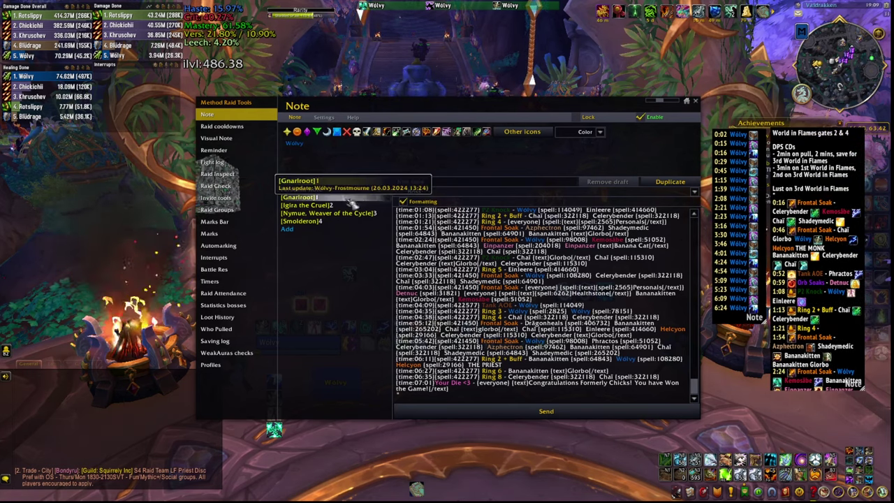
left_click(302, 189)
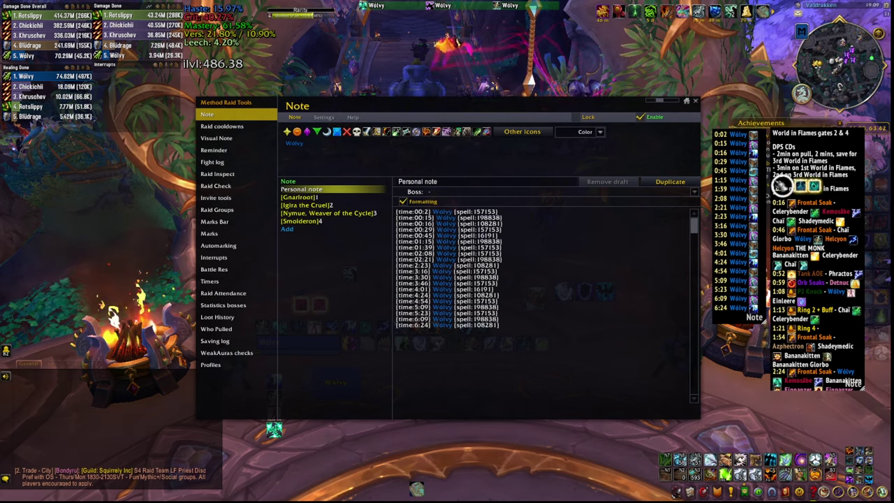
left_click(313, 182)
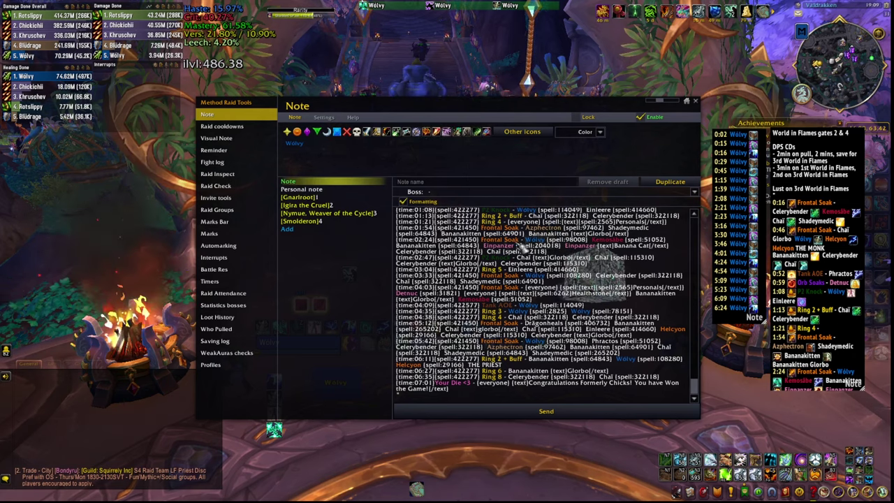
left_click(549, 414)
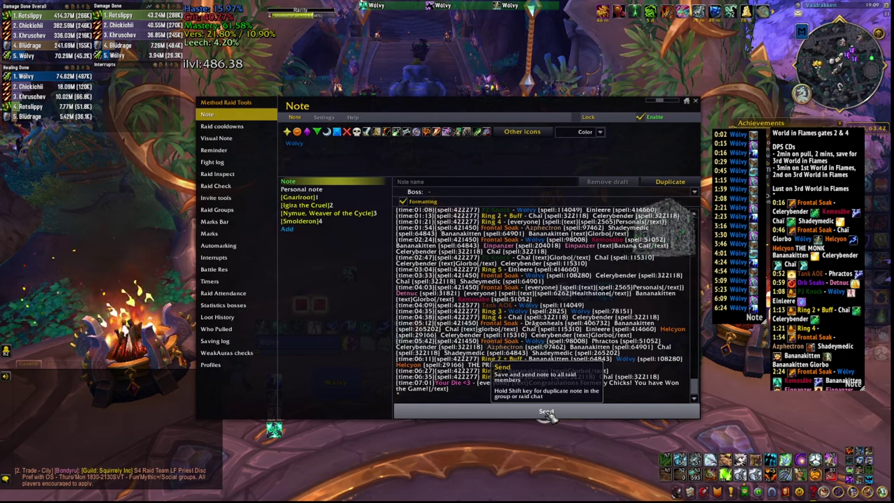
View the personal note and start a new blank boss note, leaving the boss list unpicked.
left_click(318, 190)
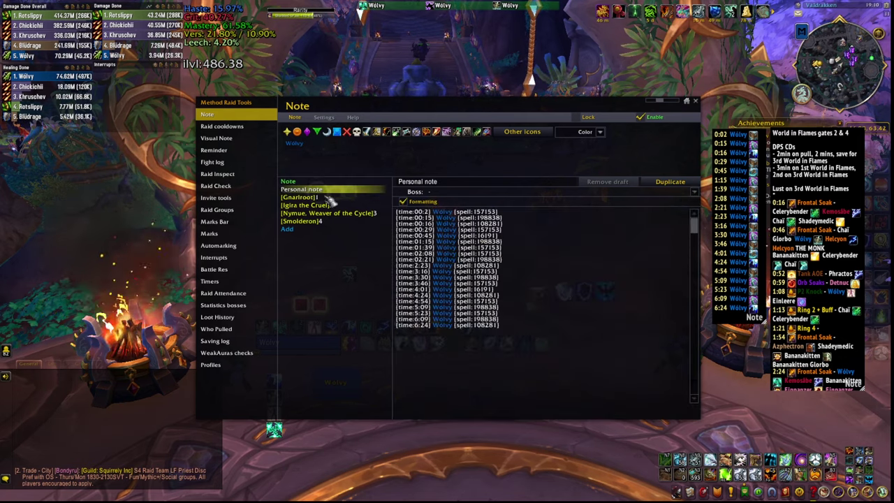
left_click(296, 232)
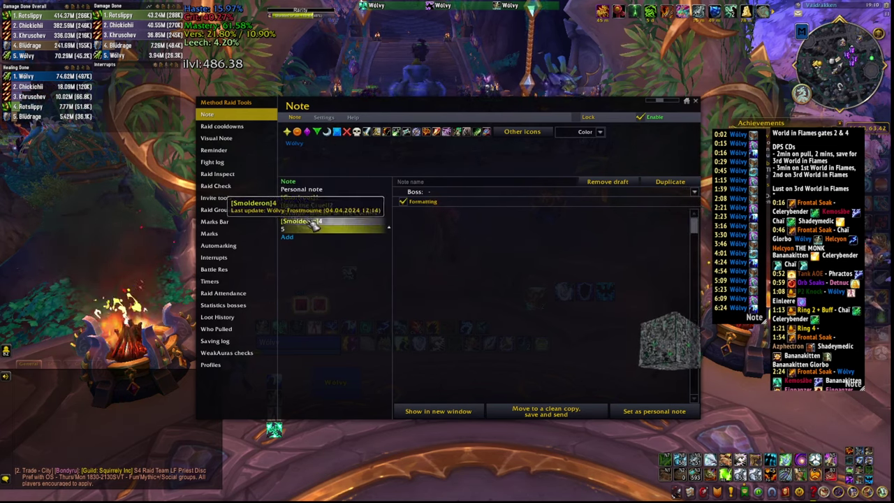
left_click(500, 194)
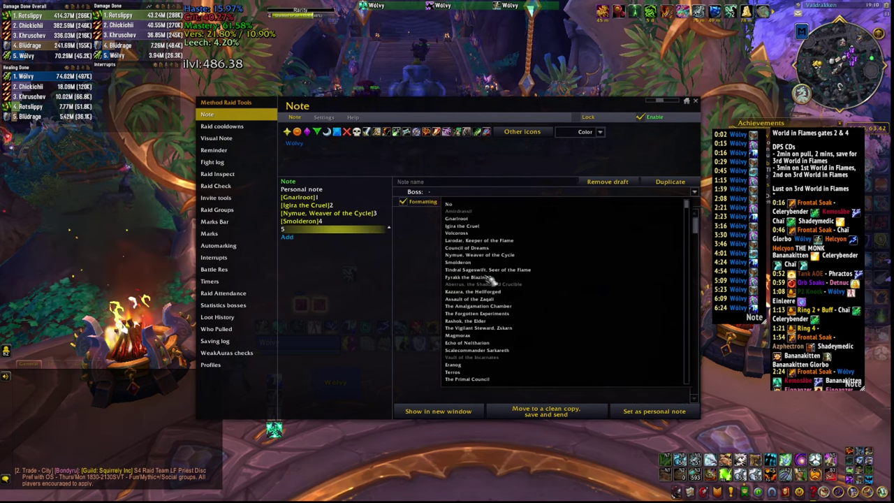
left_click(482, 197)
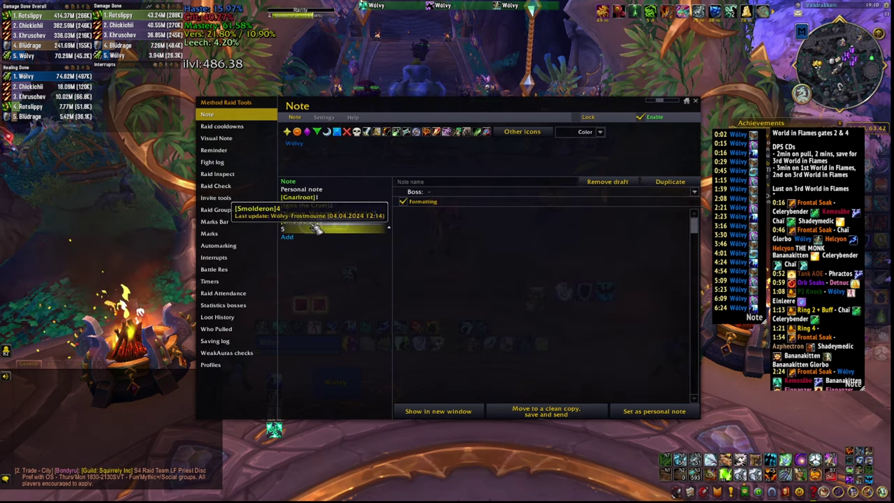
Browse the Smolderon, Nymue, Igira and Gnarlroot notes, then copy Smolderon into the personal note.
left_click(313, 222)
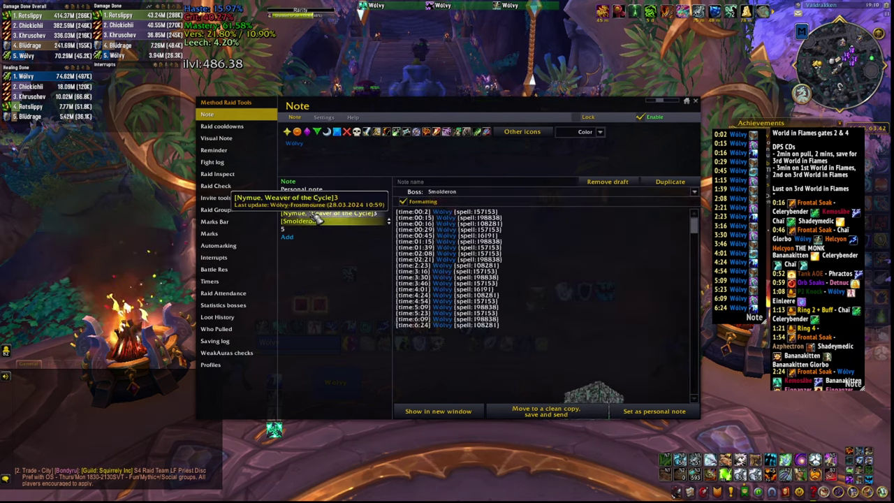
left_click(314, 214)
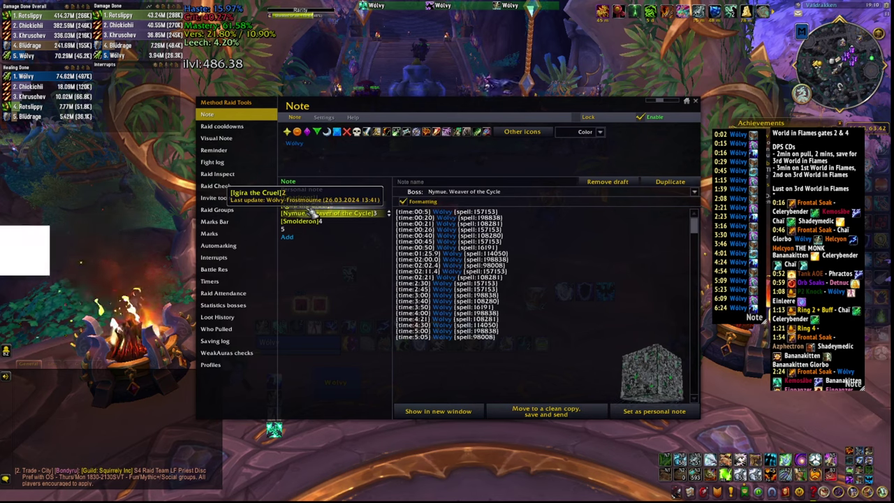
left_click(311, 205)
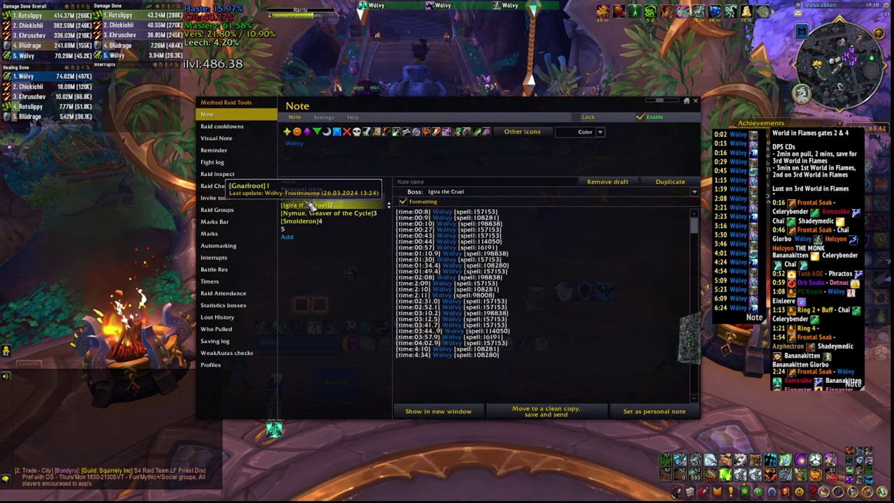
left_click(306, 198)
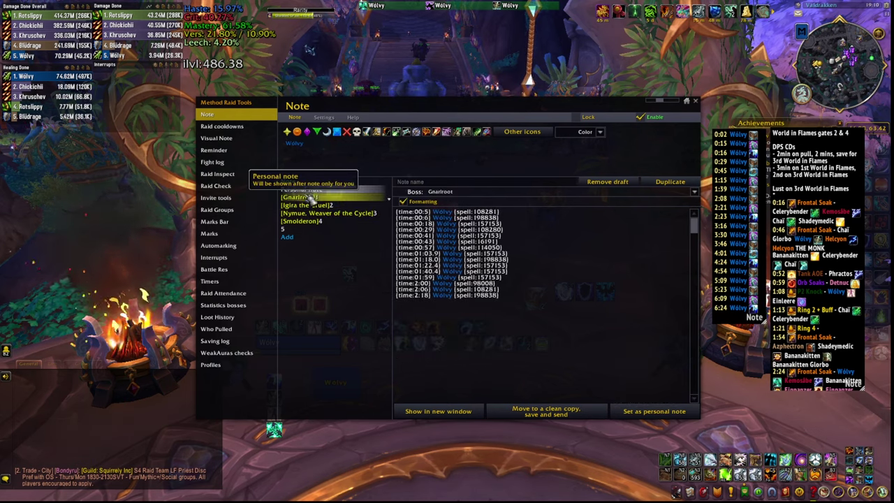
left_click(307, 220)
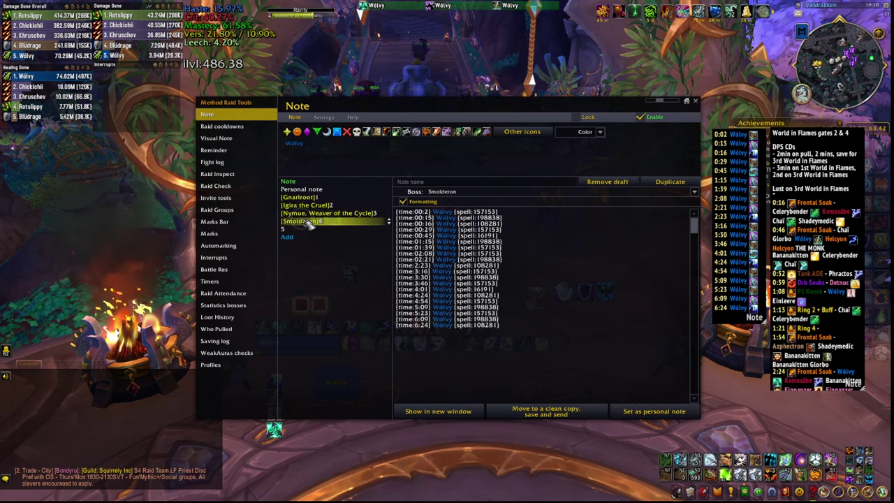
left_click(657, 412)
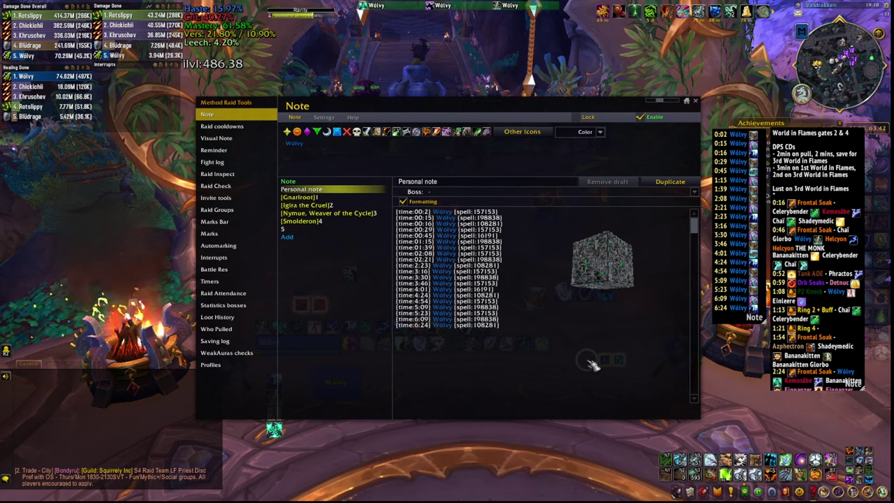
Leave the raid note and select the Kaze MRT Timers group in WeakAuras options.
key("Escape")
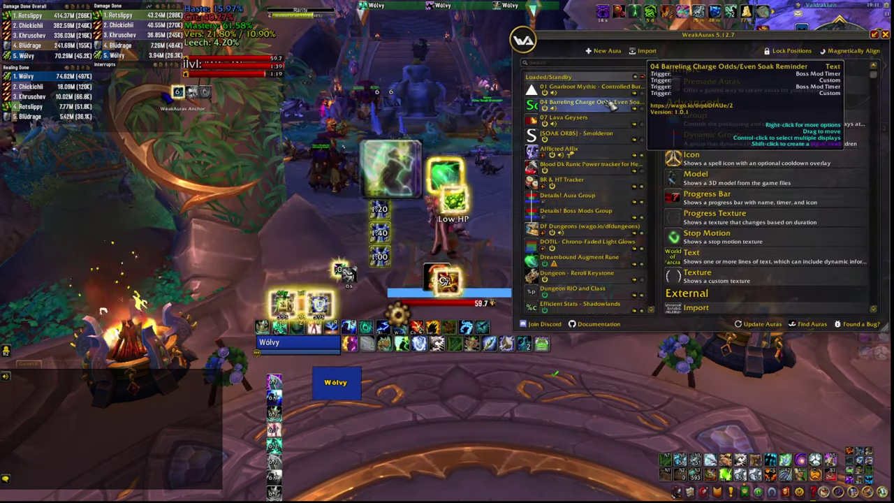
scroll(599, 149, "down", 5)
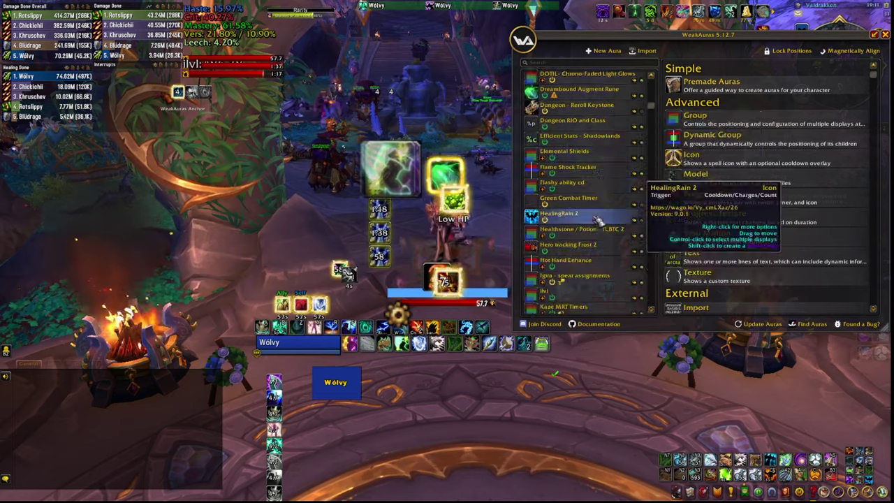
scroll(602, 248, "down", 1)
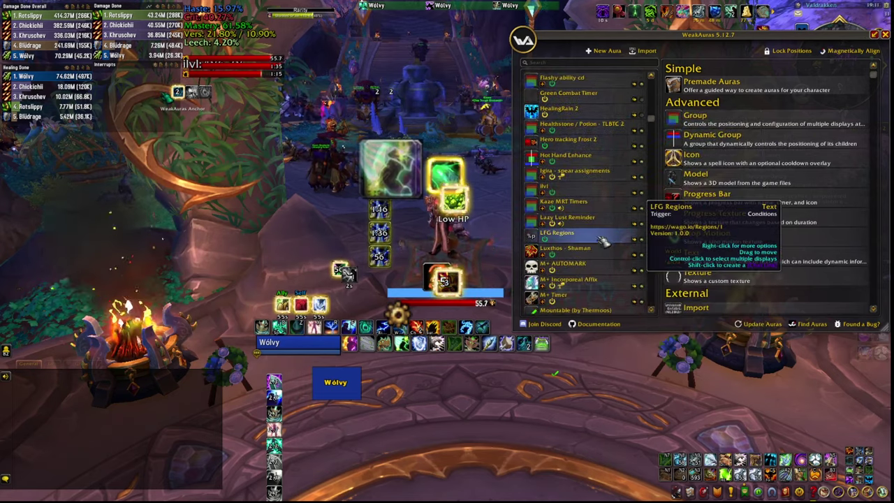
scroll(602, 239, "down", 2)
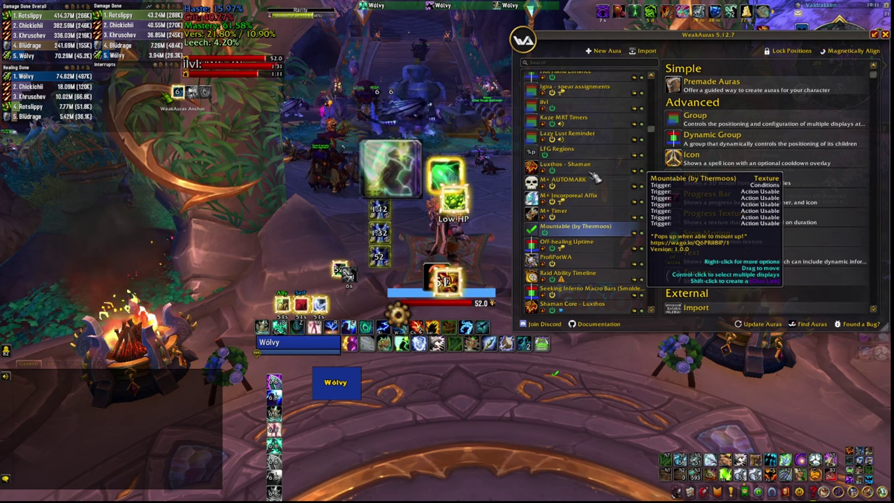
left_click(579, 120)
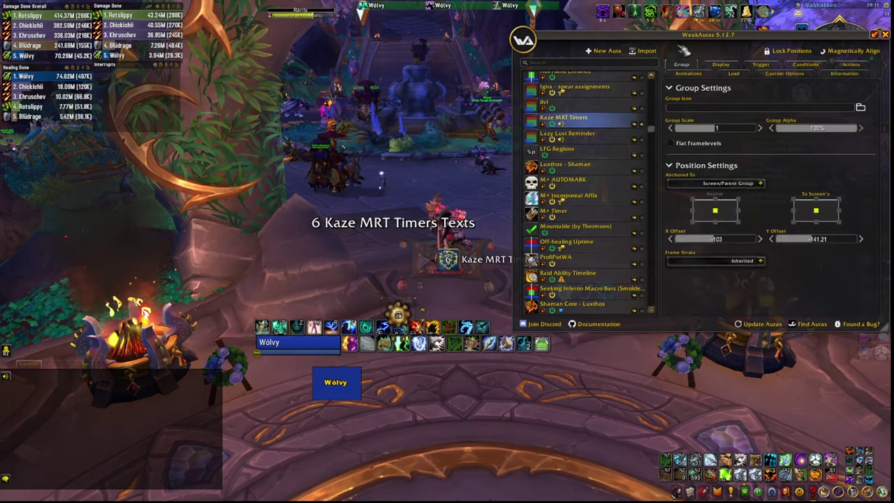
Nudge the Kaze MRT Timers display right to offsets -53.41, 130.33 and close WeakAuras.
left_click_drag(685, 40, 814, 40)
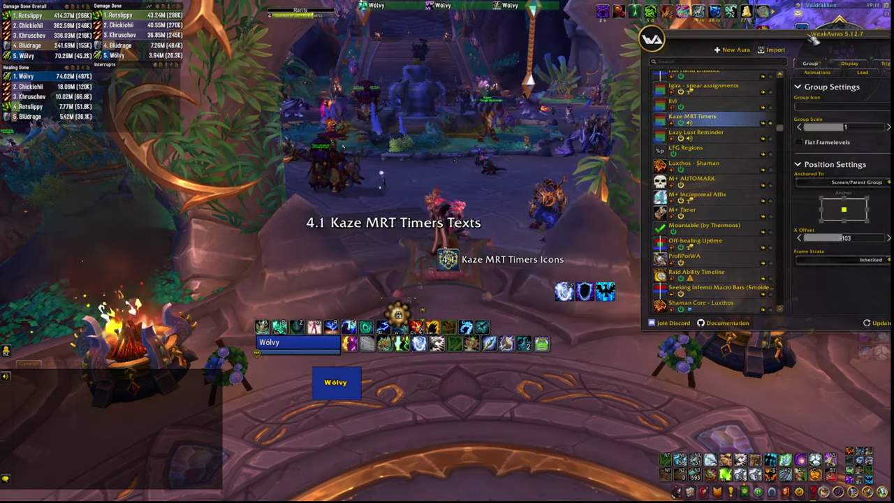
left_click_drag(442, 292, 406, 305)
left_click_drag(809, 39, 643, 59)
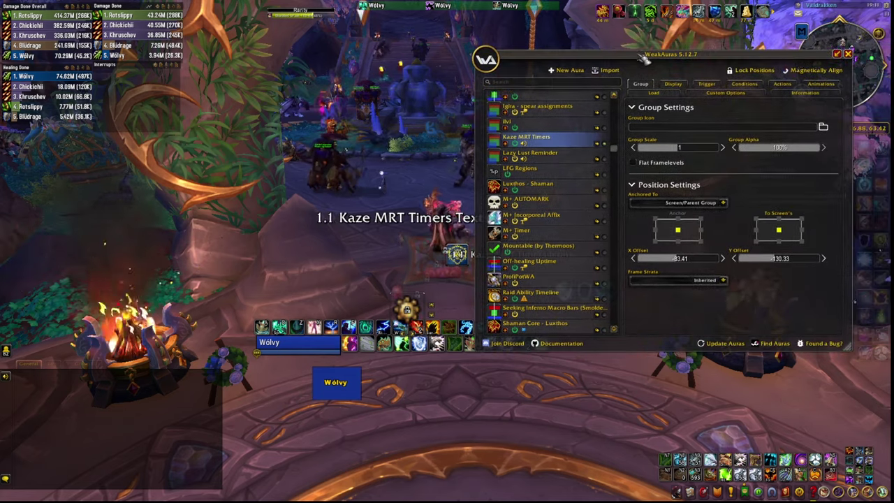
left_click(849, 54)
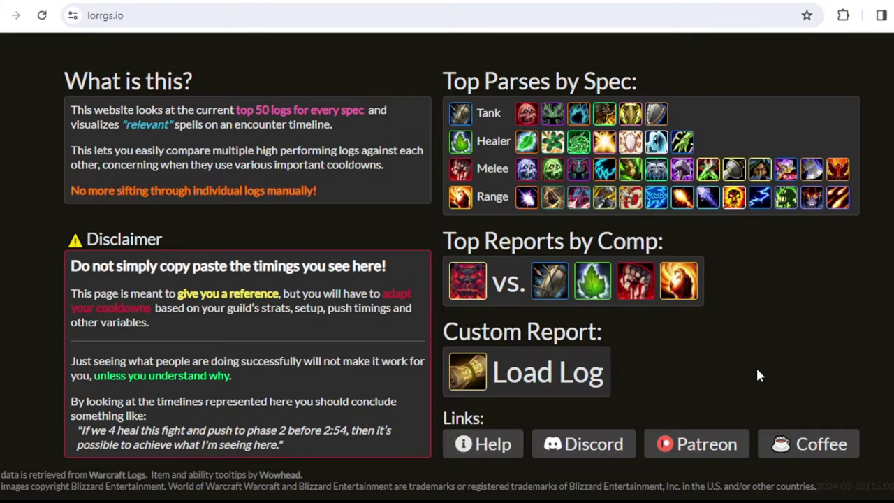
Open the lorrgs.io Restoration Shaman top-log rankings for the Smolderon encounter.
left_click(177, 10)
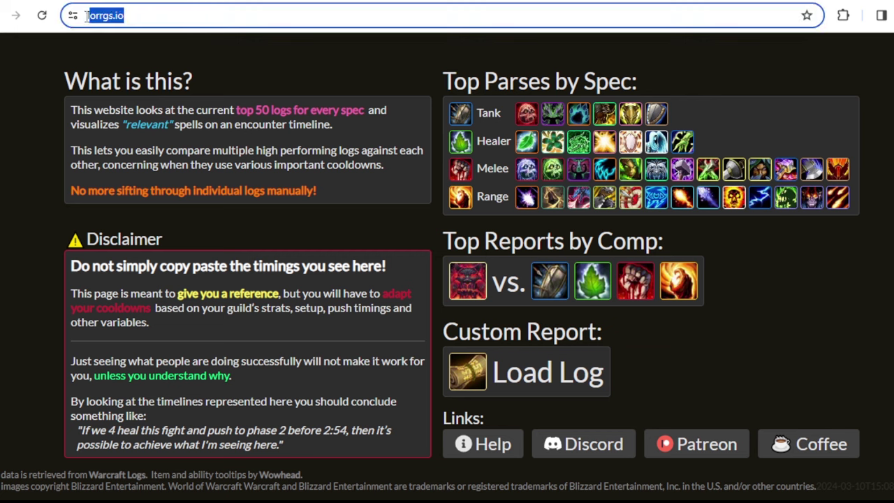
left_click(823, 327)
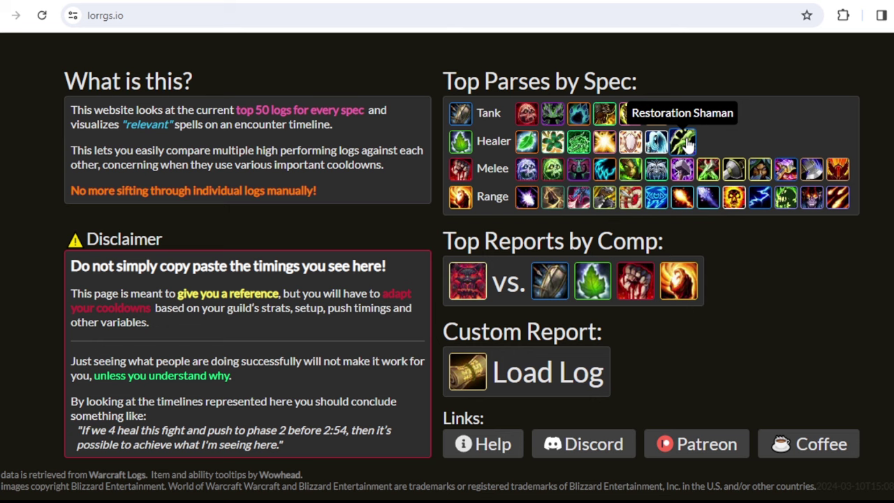
left_click(684, 142)
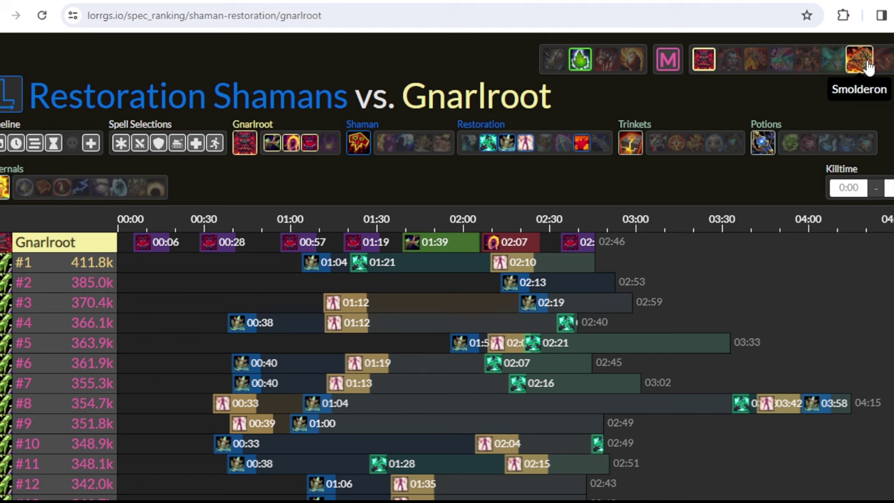
left_click(860, 60)
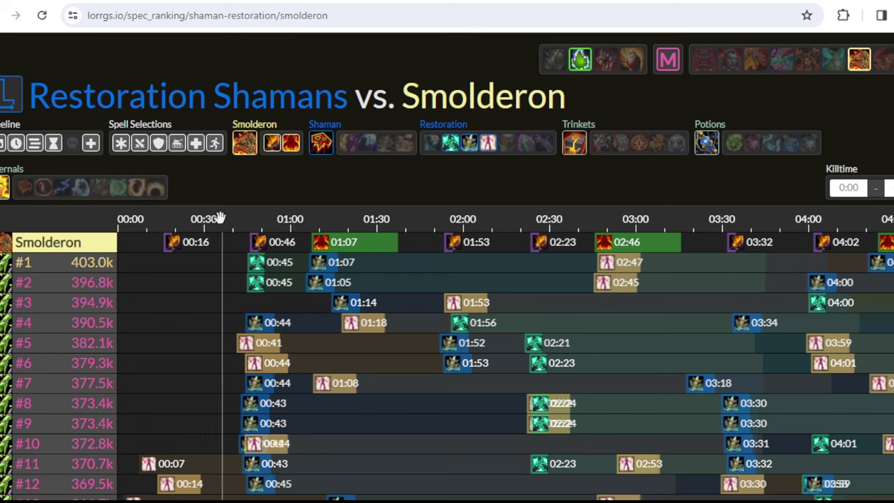
Show, then hide, Earthen Wall Totem and Cloudburst Totem casts on the timeline.
mouse_move(167, 255)
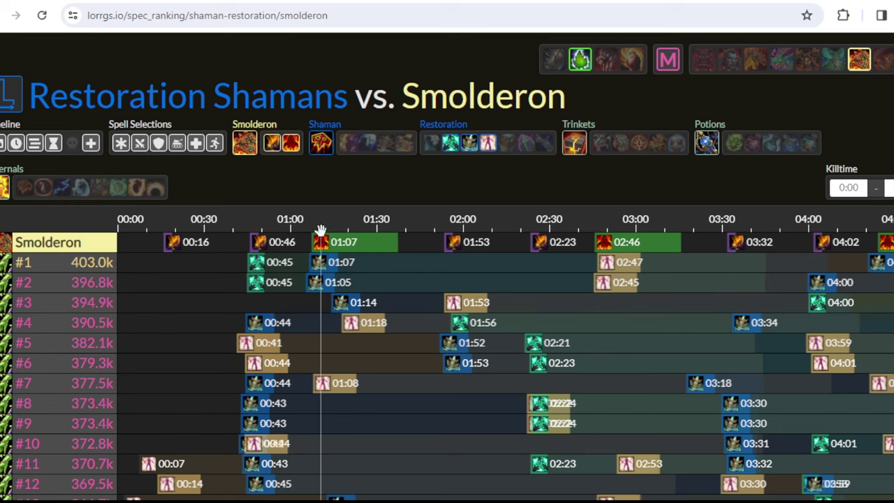
mouse_move(318, 255)
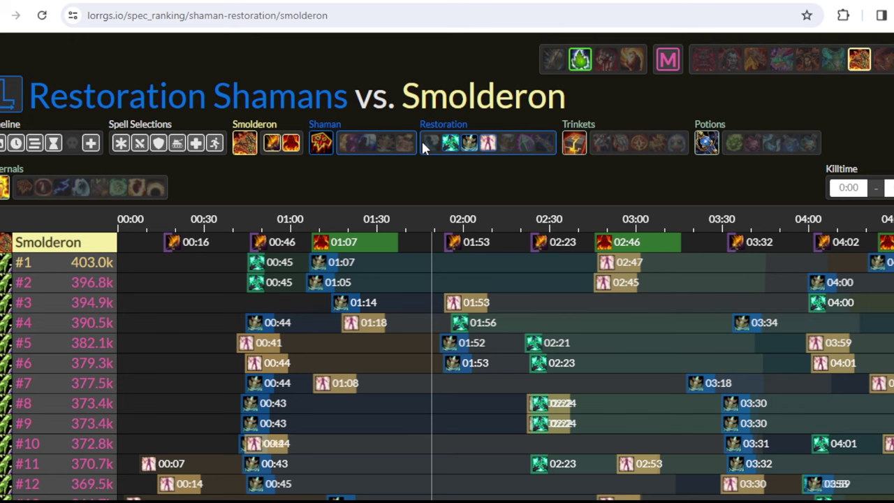
left_click(525, 145)
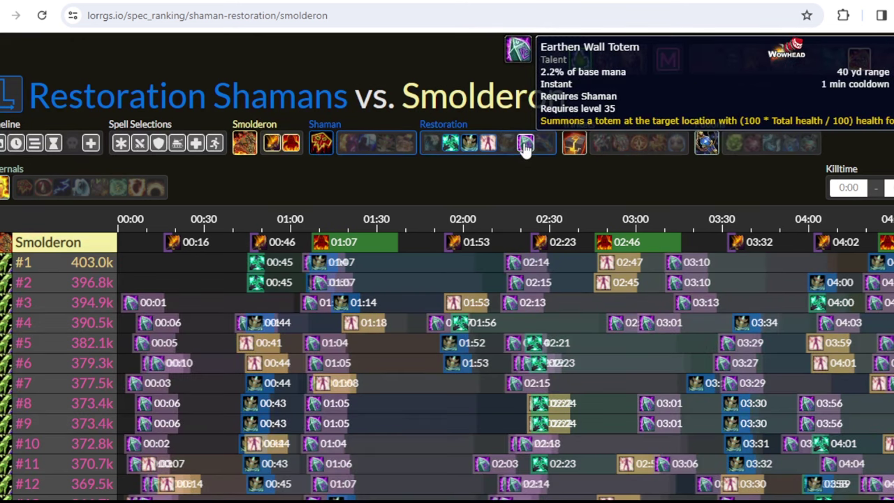
mouse_move(508, 150)
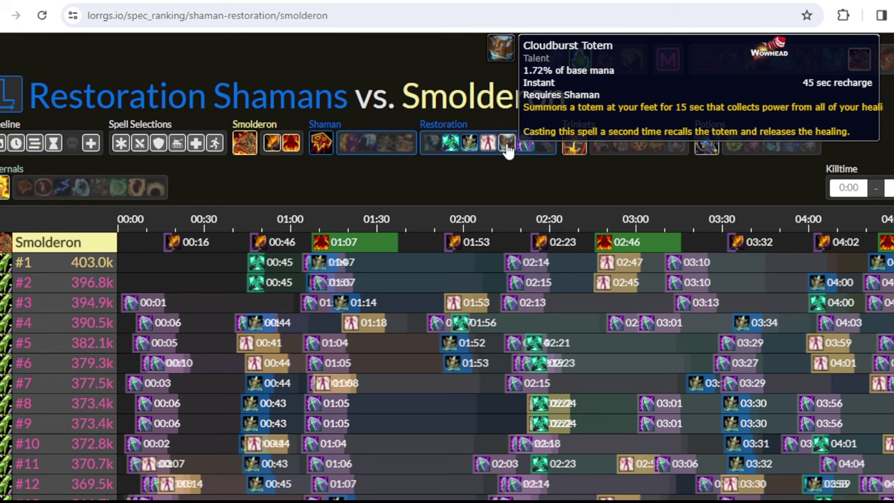
left_click(507, 147)
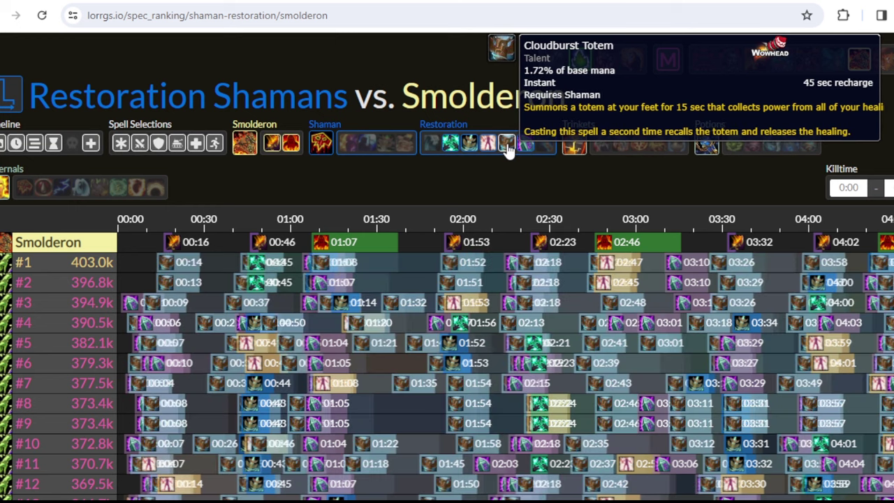
left_click(510, 148)
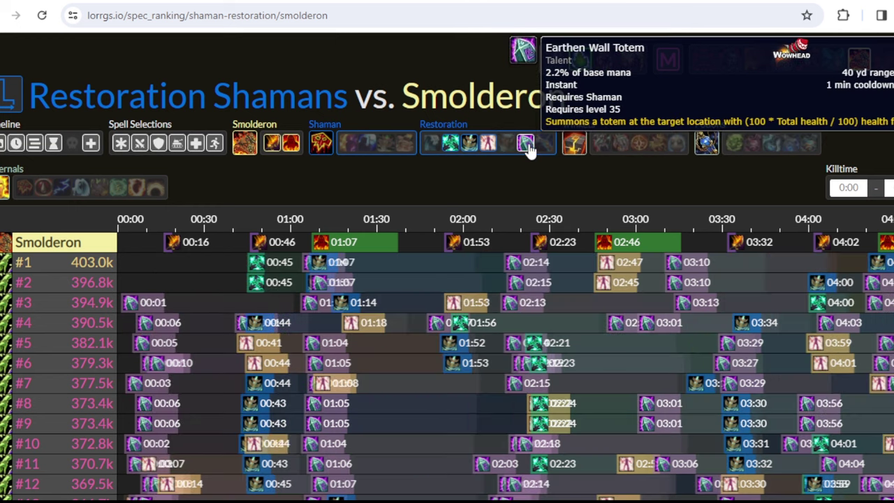
left_click(529, 148)
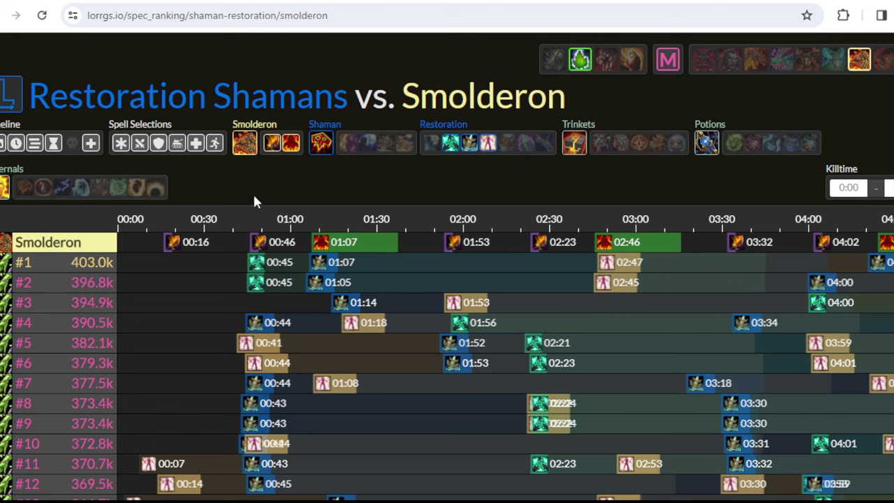
mouse_move(49, 270)
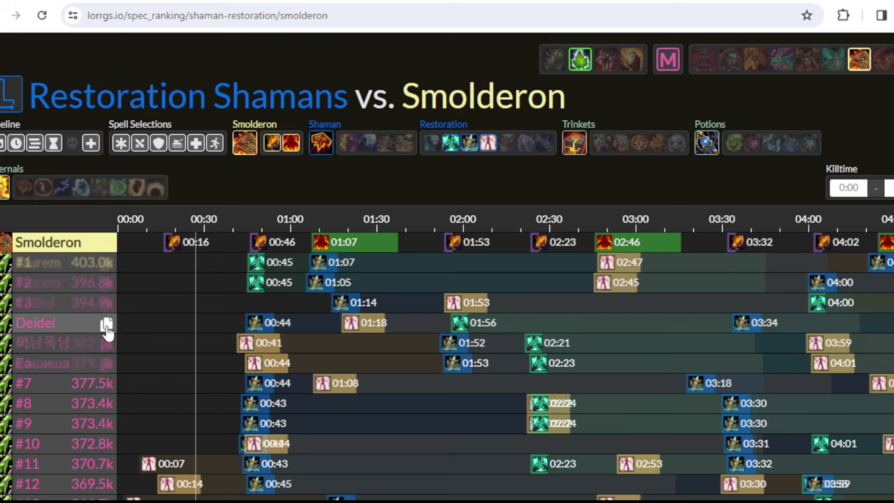
Generate an MRT note from the fourth-ranked log using the player's character name, and copy it.
left_click(106, 325)
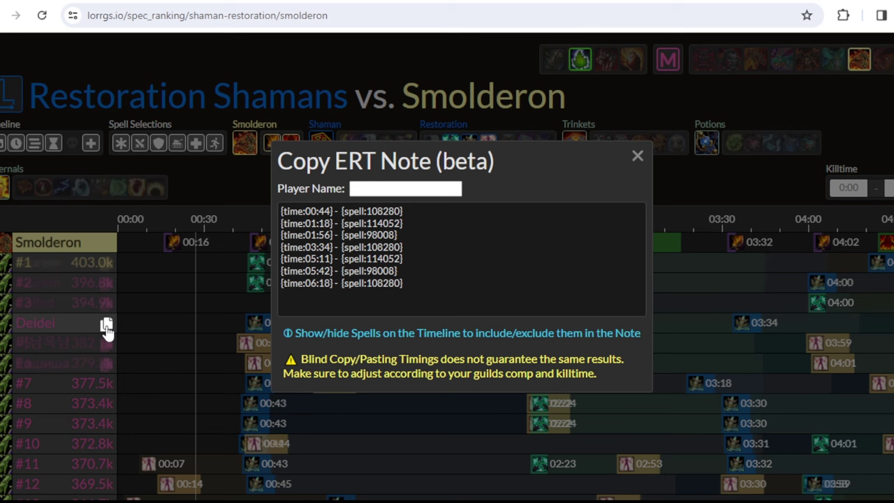
left_click(408, 190)
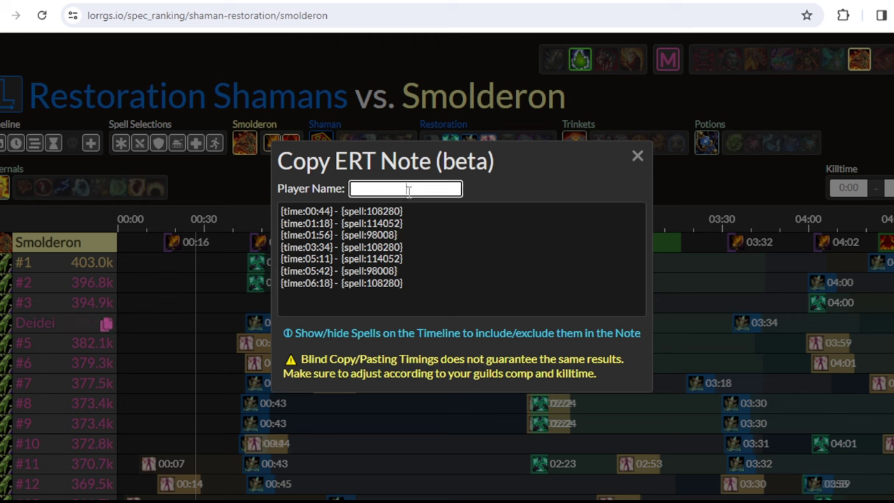
type("Wolvy")
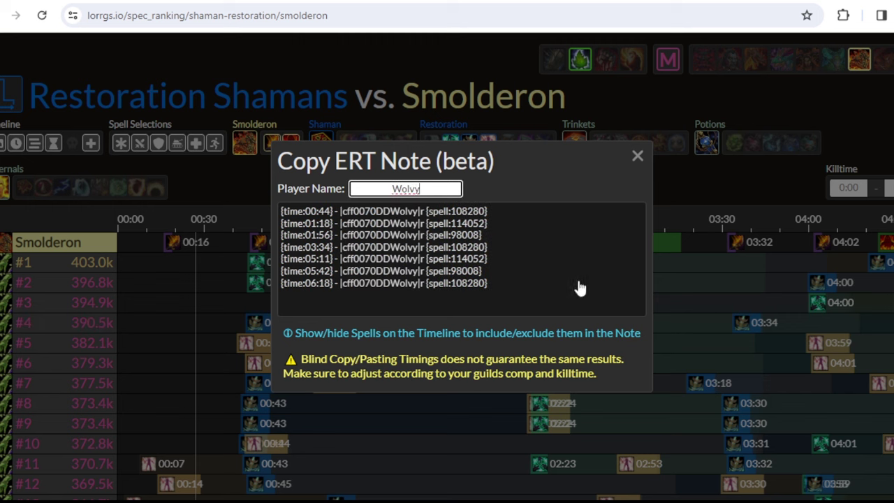
left_click(529, 288)
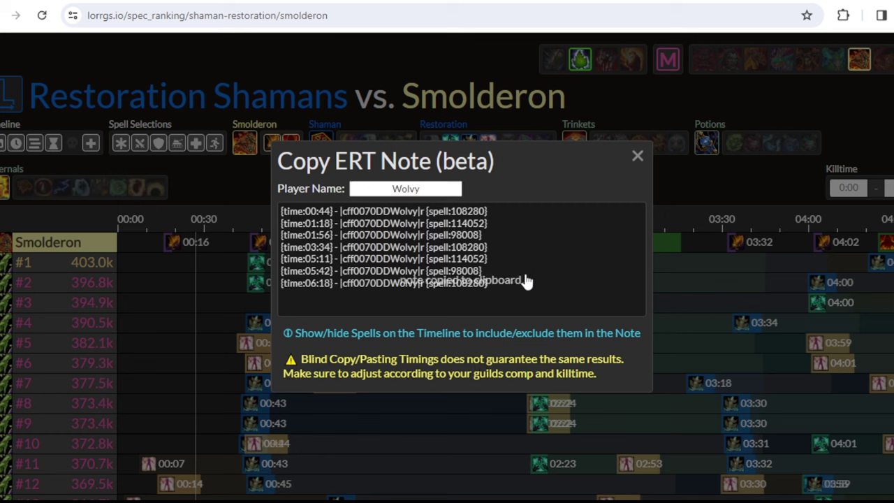
left_click(528, 281)
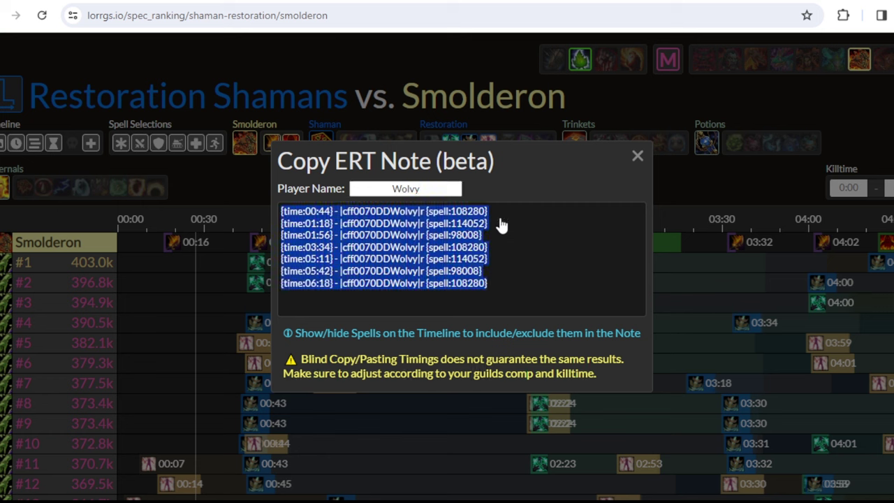
left_click(638, 158)
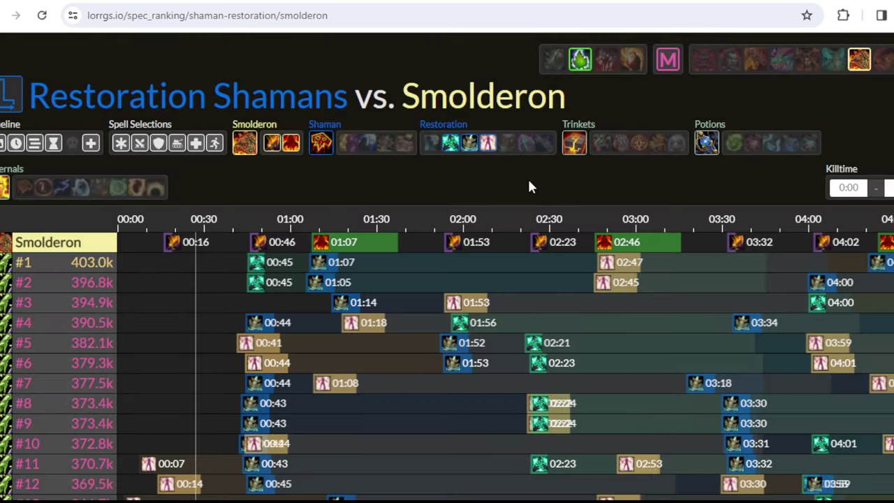
Show Earthen Wall Totem casts and copy the second-ranked player's note text.
left_click(526, 147)
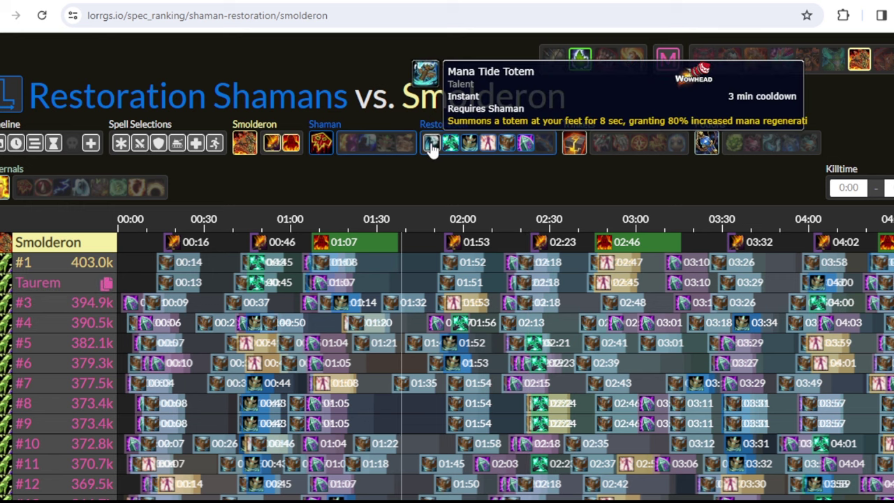
left_click(106, 285)
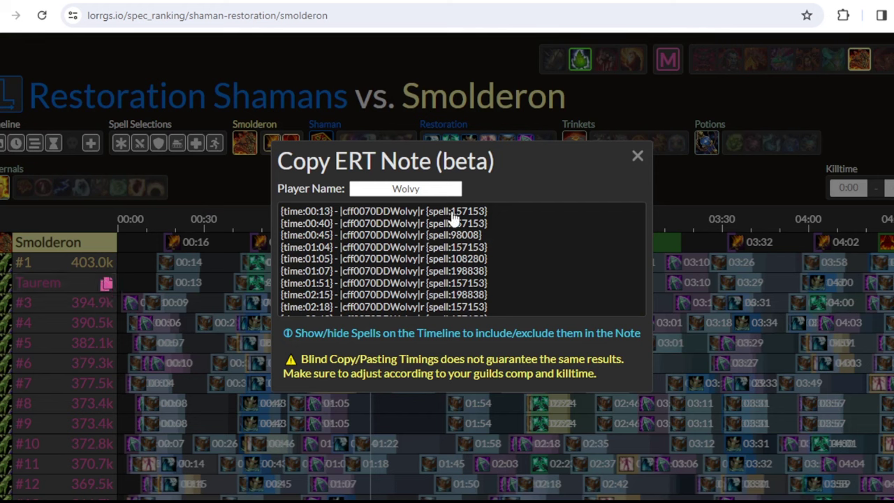
left_click(510, 231)
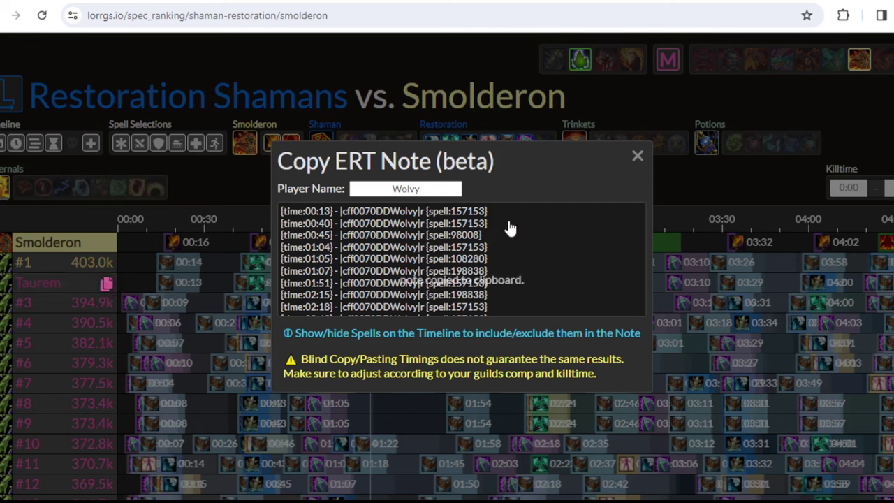
left_click(510, 228)
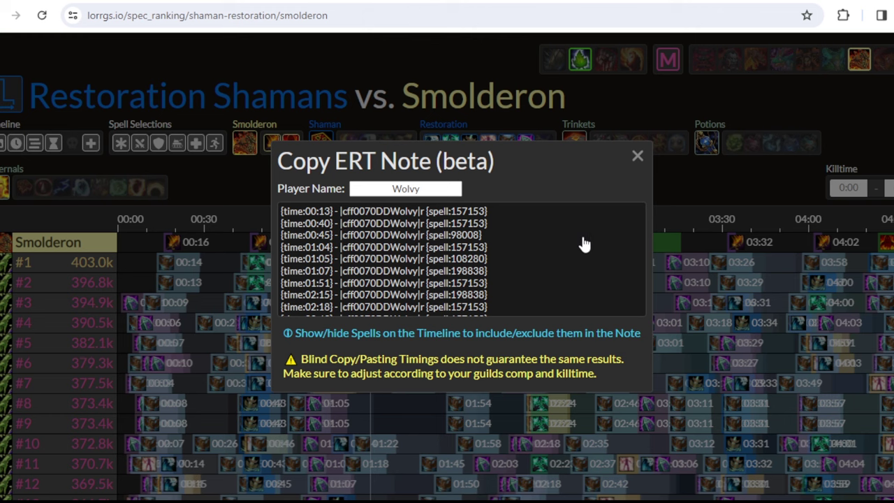
left_click(638, 159)
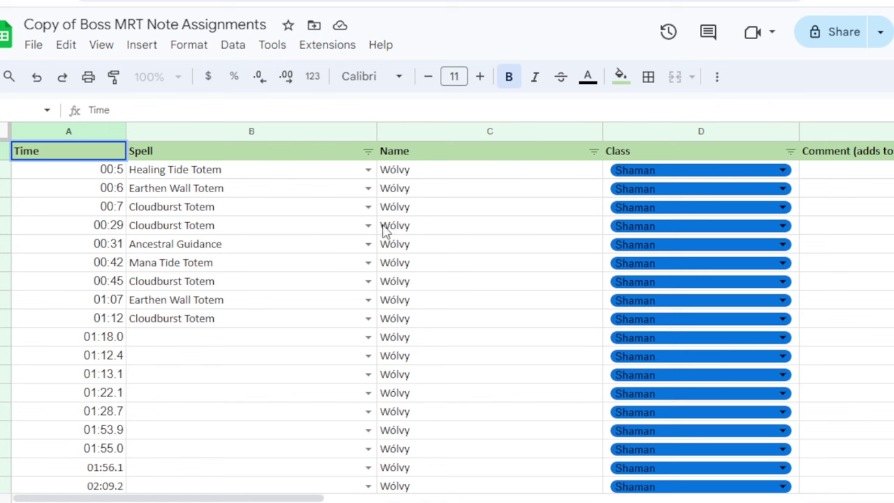
left_click(354, 111)
left_click(283, 248)
left_click(429, 175)
left_click(439, 233)
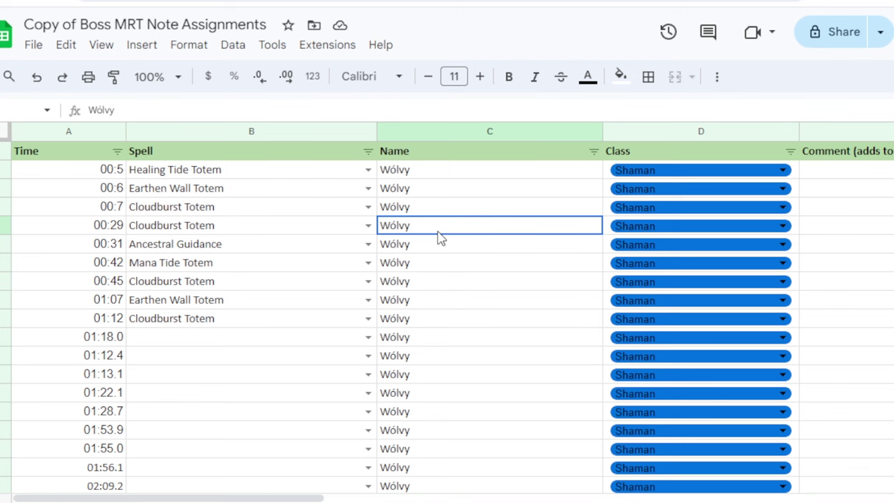
left_click(783, 170)
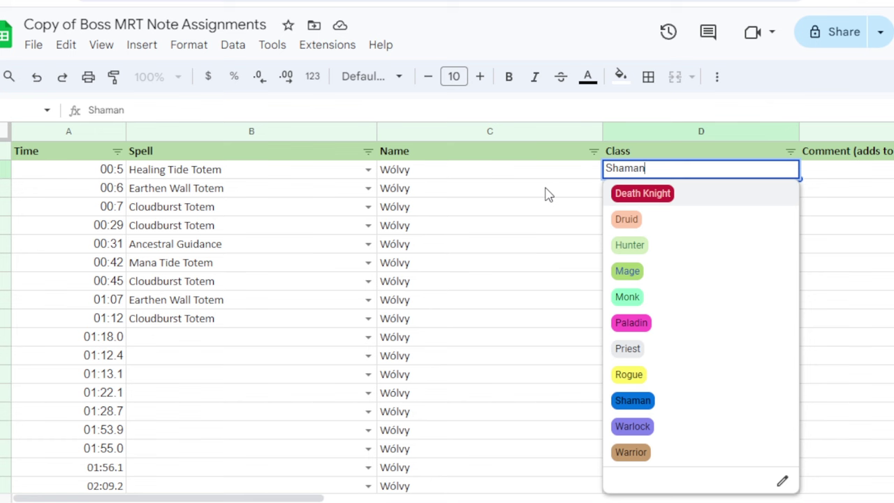
left_click(289, 178)
left_click(157, 194)
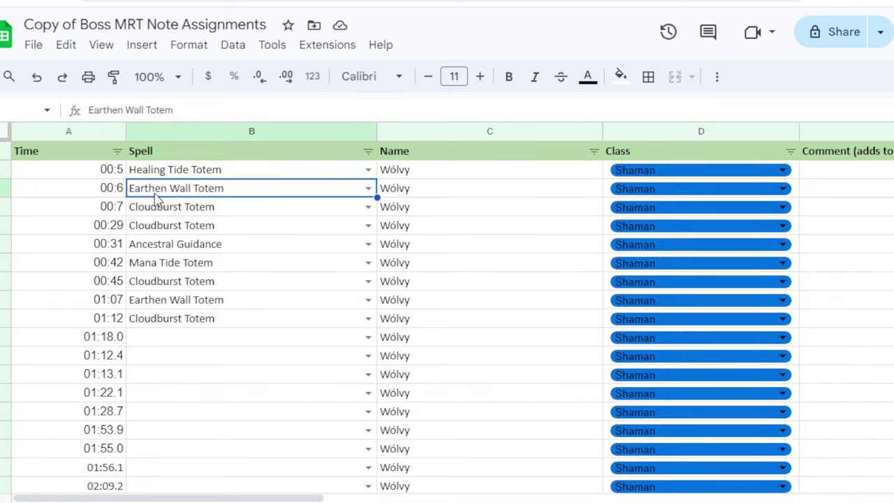
left_click(368, 170)
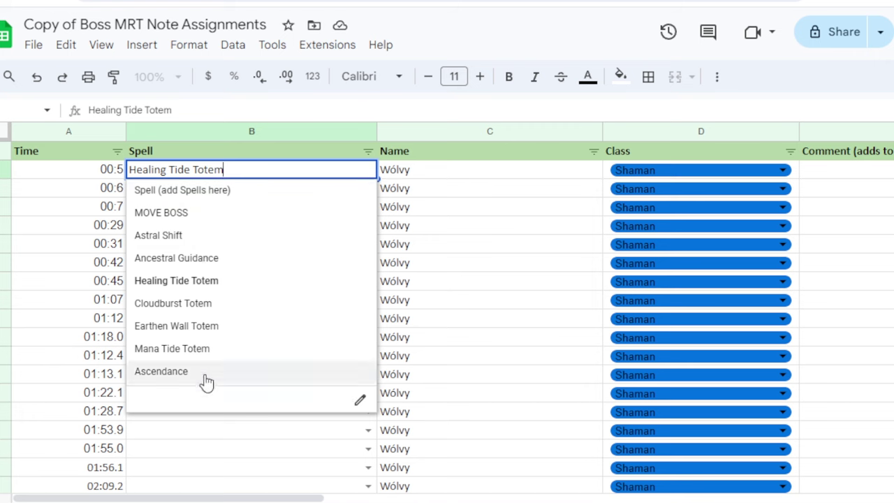
left_click(199, 473)
left_click(106, 175)
left_click(102, 196)
left_click(97, 243)
left_click(99, 302)
left_click(102, 319)
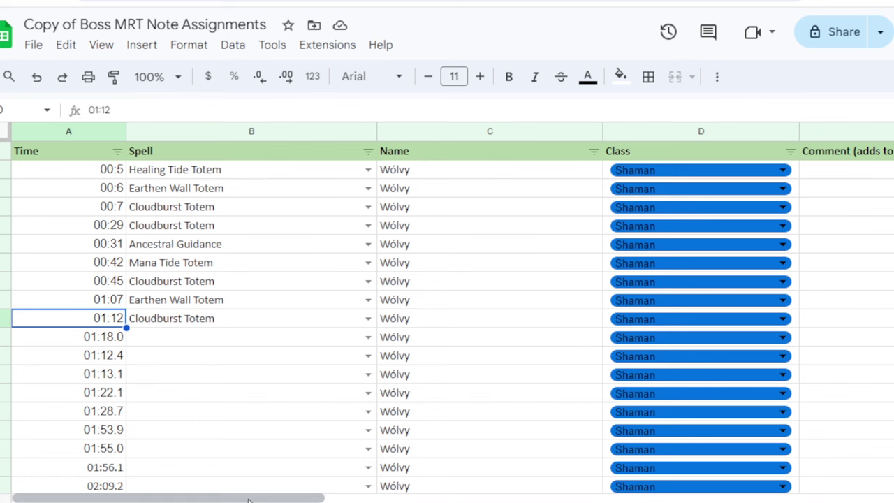
Copy the nine Copy This Note lines F2:F10, {time:00:5} through {time:01:12}, to the clipboard.
left_click_drag(248, 500, 454, 496)
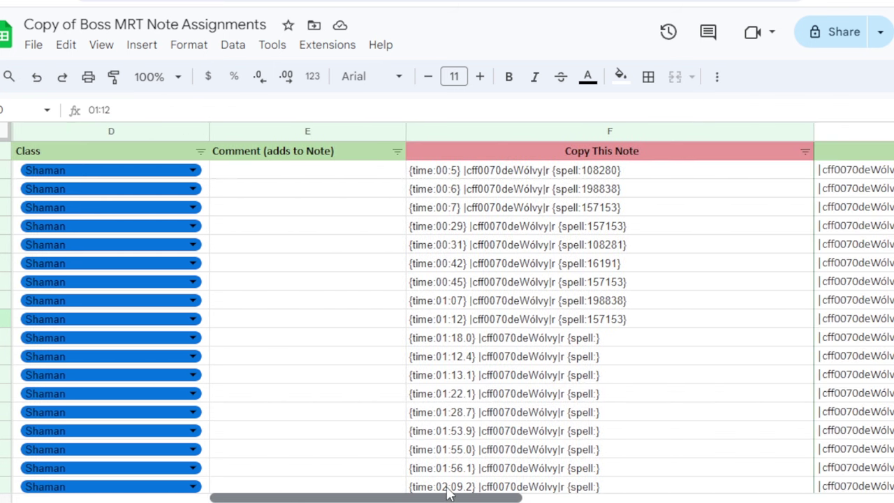
left_click(473, 173)
left_click(549, 323, "shift")
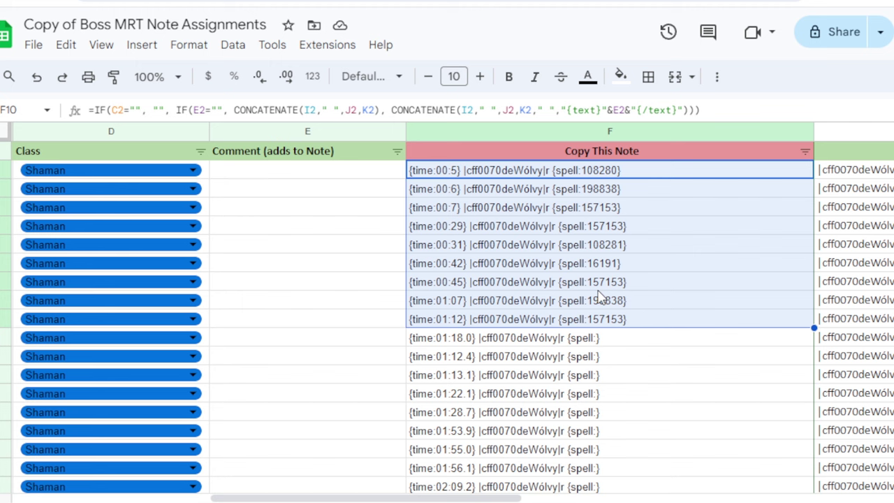
key("ctrl+c")
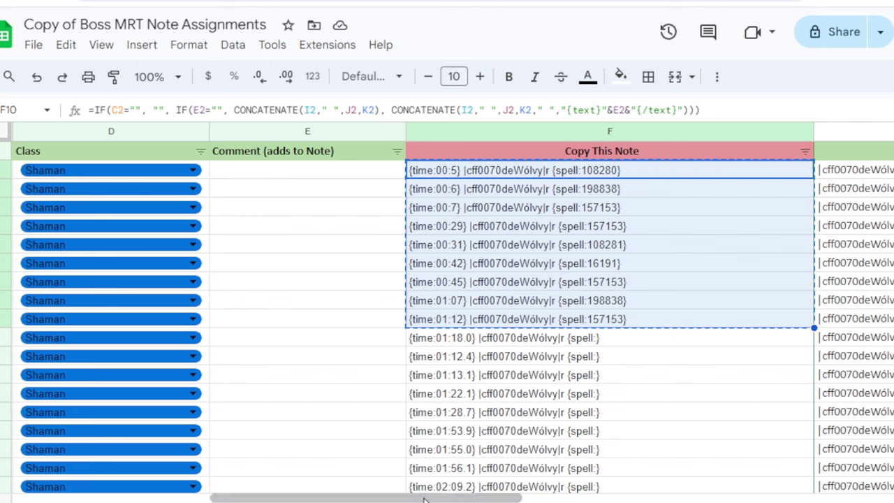
left_click_drag(424, 499, 208, 356)
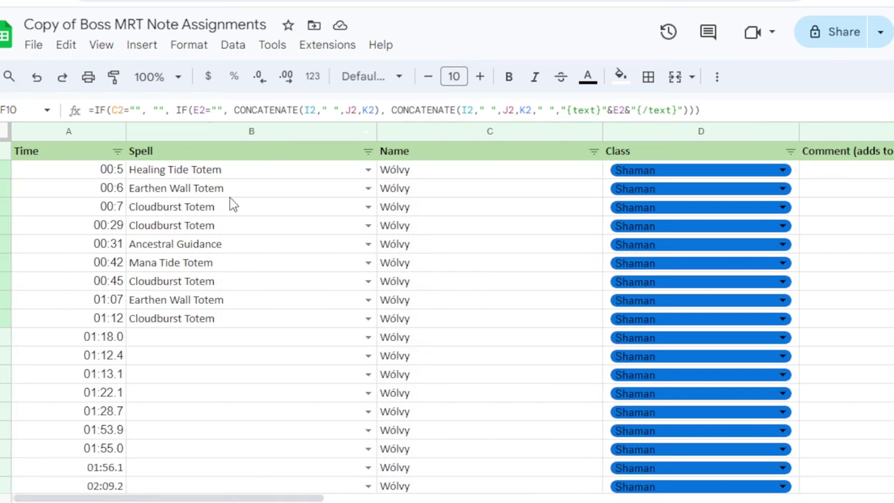
left_click(354, 177)
left_click_drag(218, 495, 775, 465)
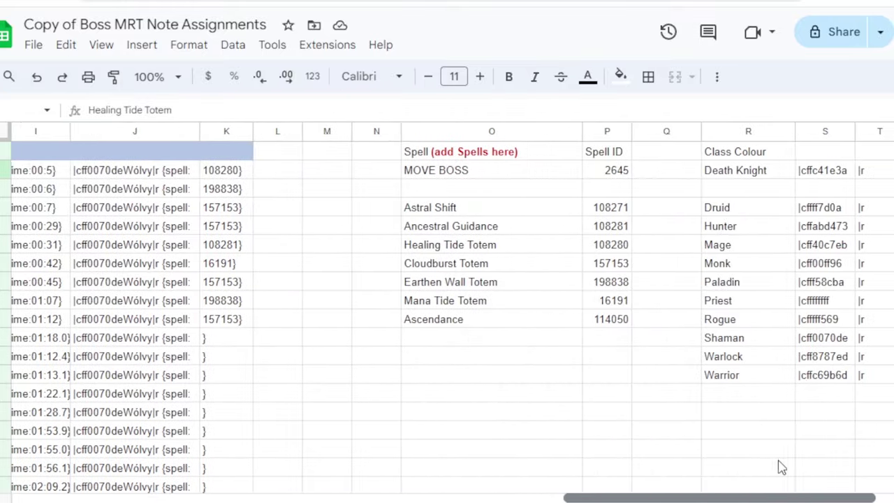
left_click(436, 204)
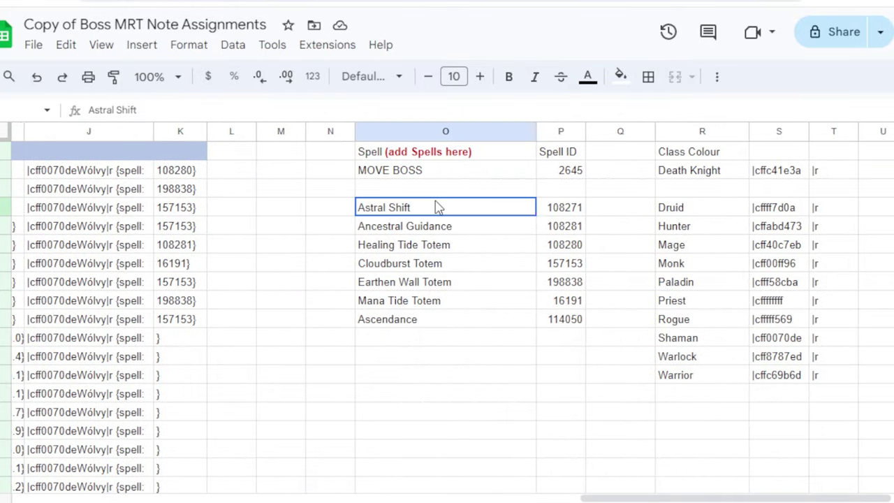
left_click(411, 245)
left_click(411, 282)
left_click(413, 321)
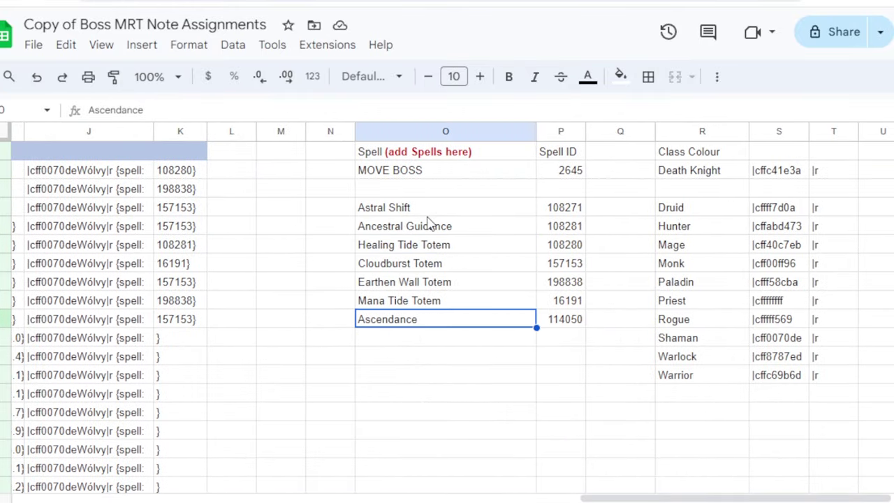
left_click(580, 319)
left_click(571, 283)
left_click(565, 208)
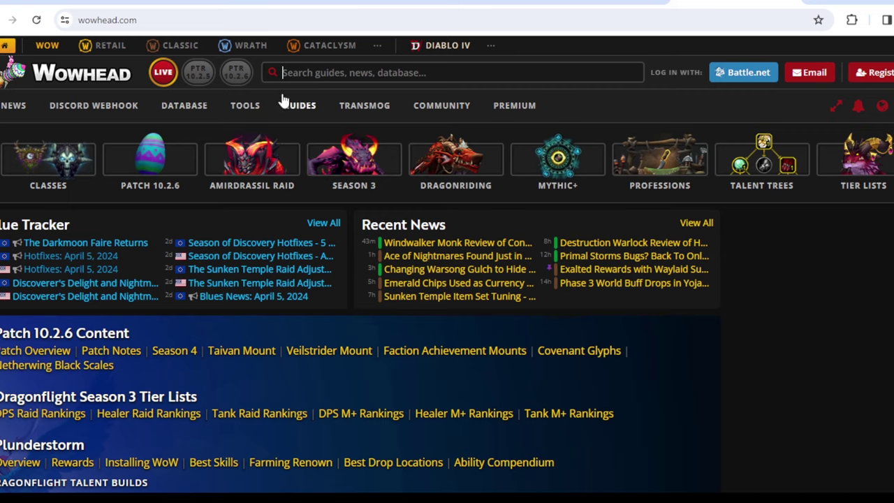
Look up Astral Shift on Wowhead and select spell ID 108271 in its page address.
type("Astr")
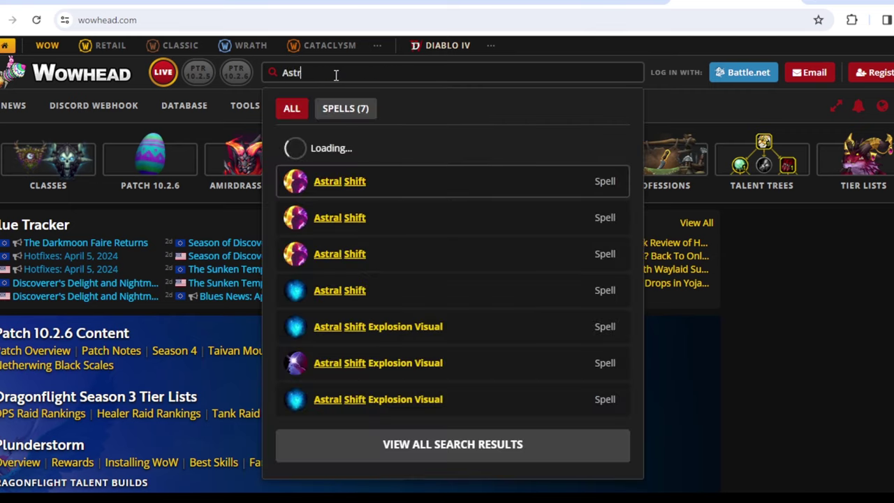
type("al Shift")
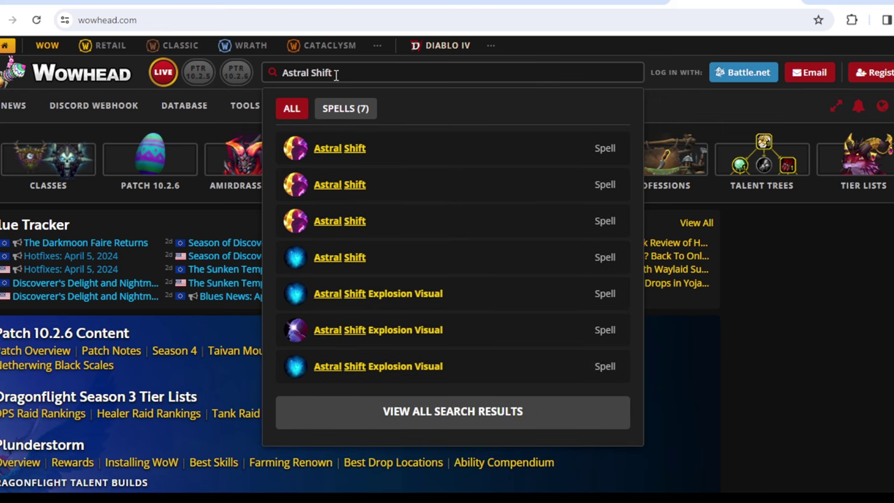
mouse_move(343, 153)
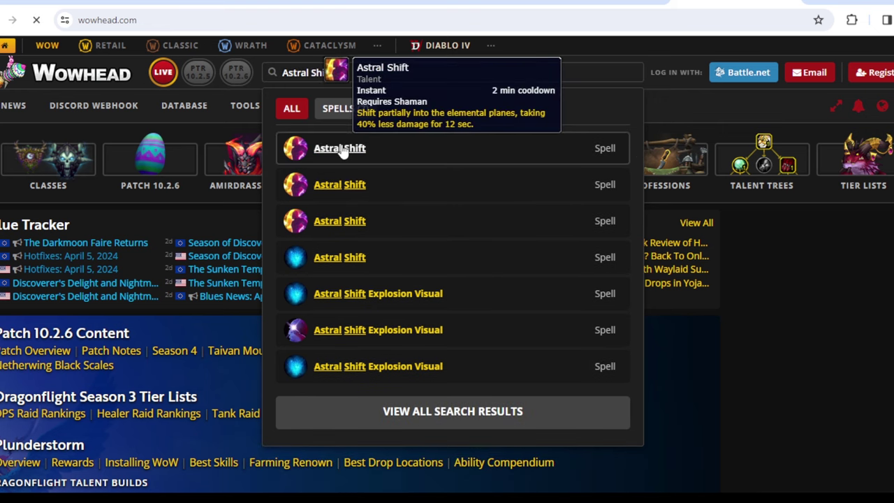
left_click(342, 171)
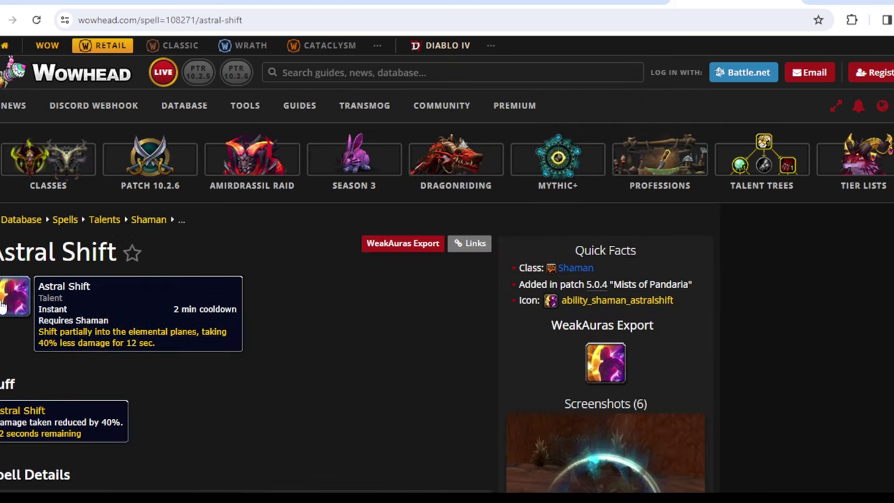
double_click(184, 20)
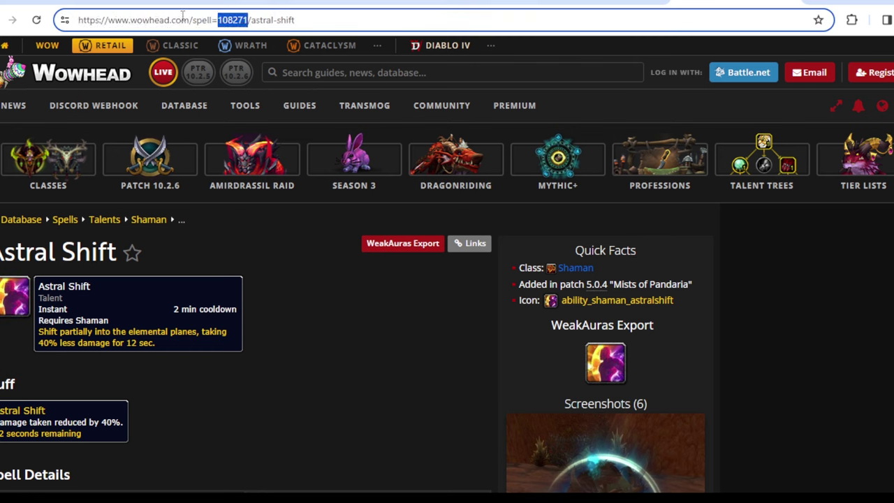